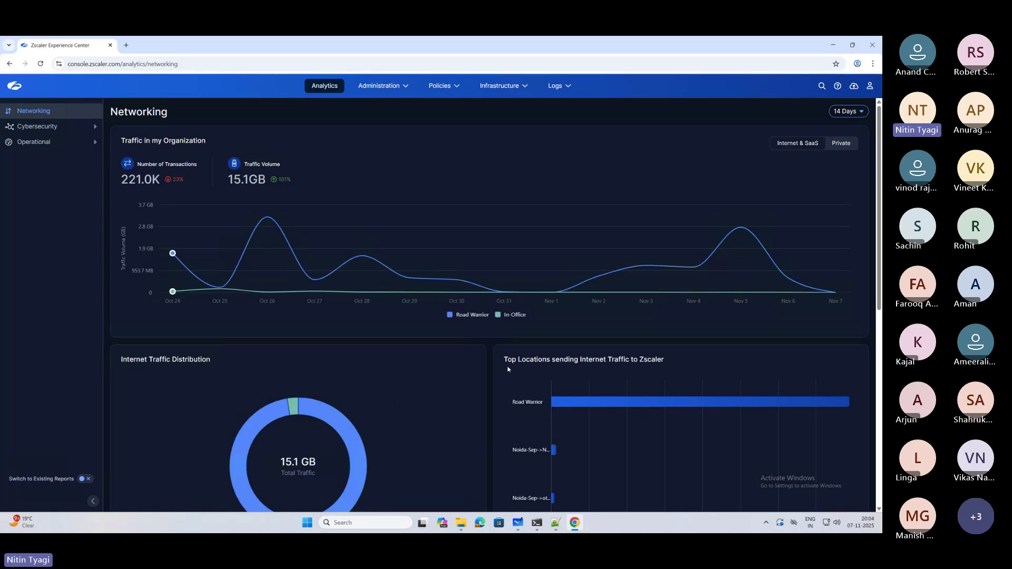
- Scroll through the Networking dashboard showing 221.0K transactions and 15.1 GB over 14 days
scroll(254, 367, "down", 8)
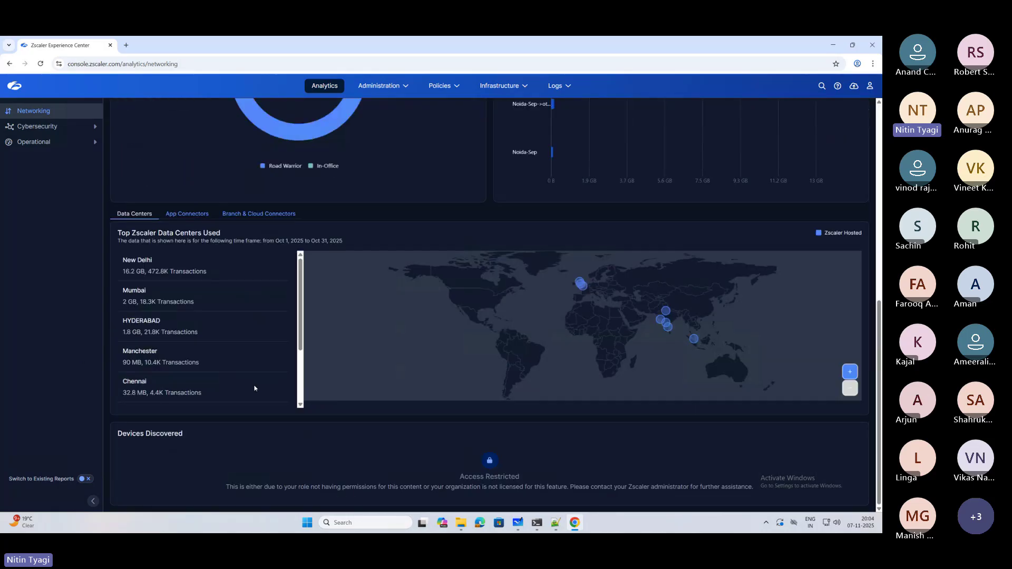
scroll(254, 388, "down", 1)
scroll(254, 388, "up", 6)
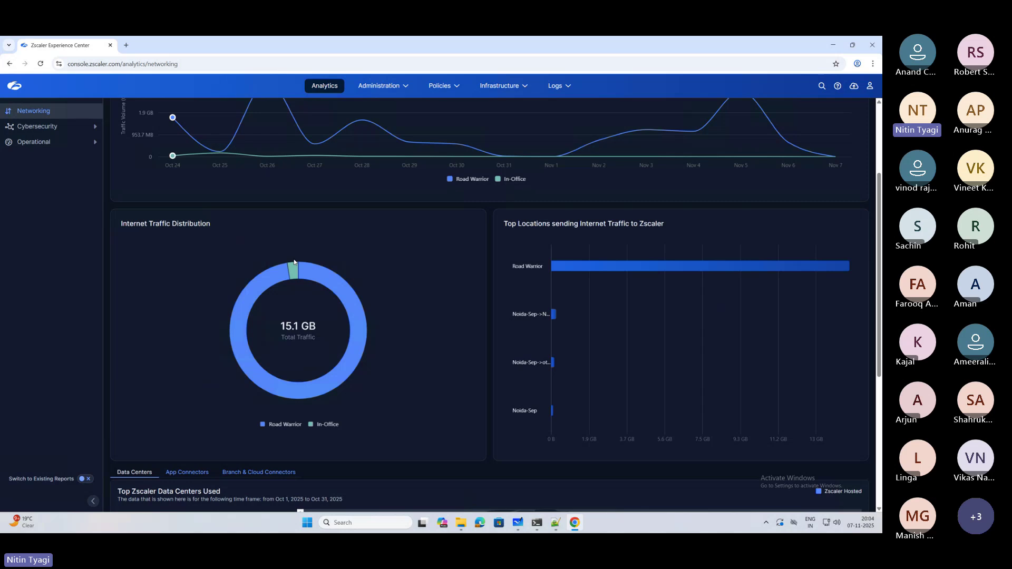
scroll(294, 262, "up", 3)
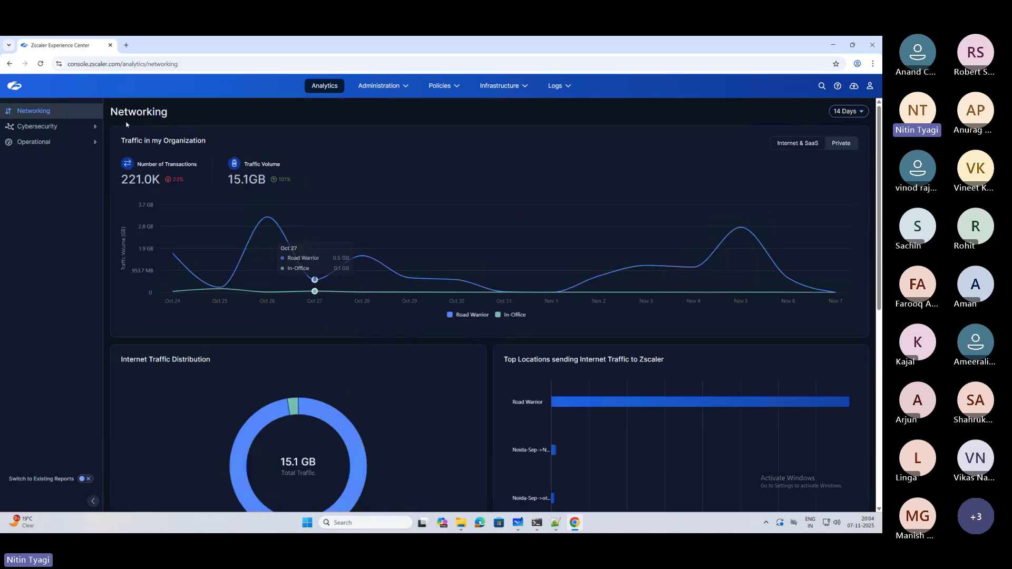
- View the Transactional Activity and Advanced Threats reports, then open Operational > Devices
left_click(95, 127)
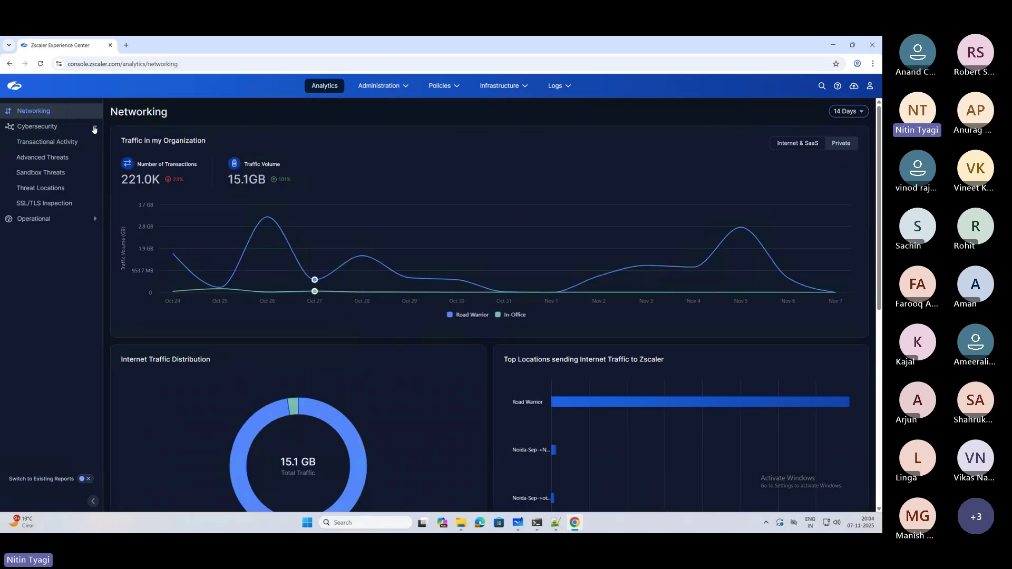
left_click(59, 143)
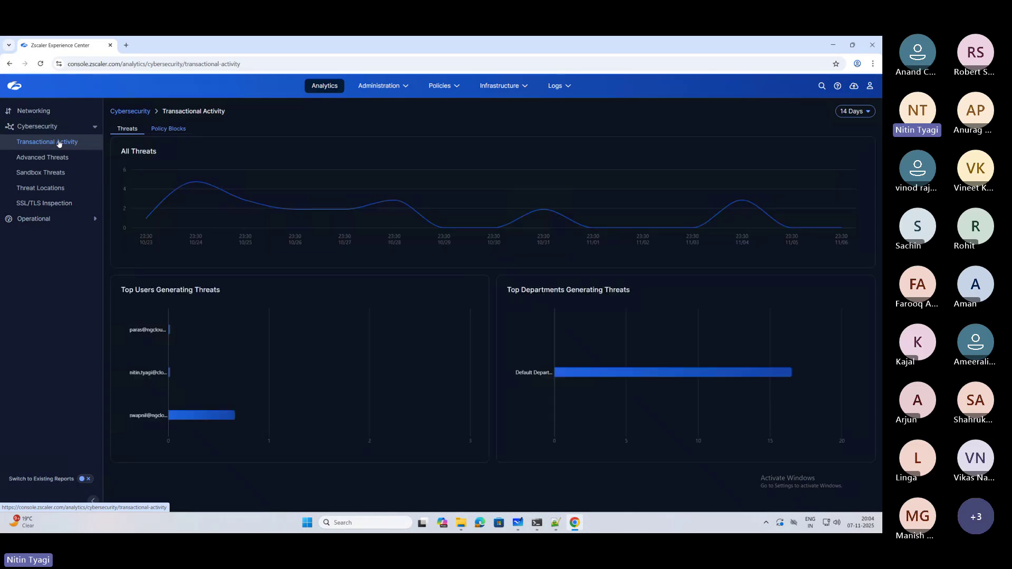
left_click(48, 158)
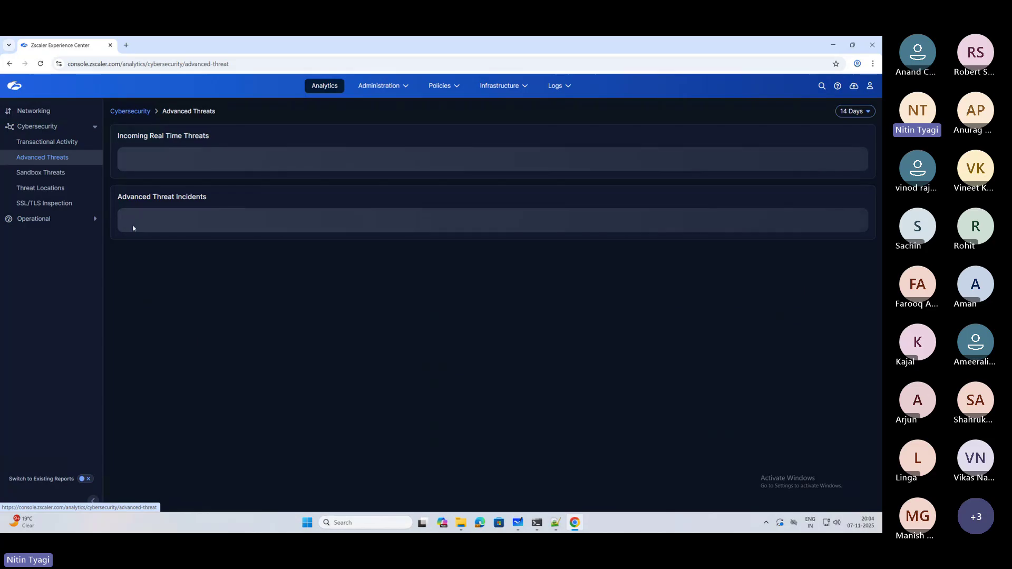
left_click(67, 223)
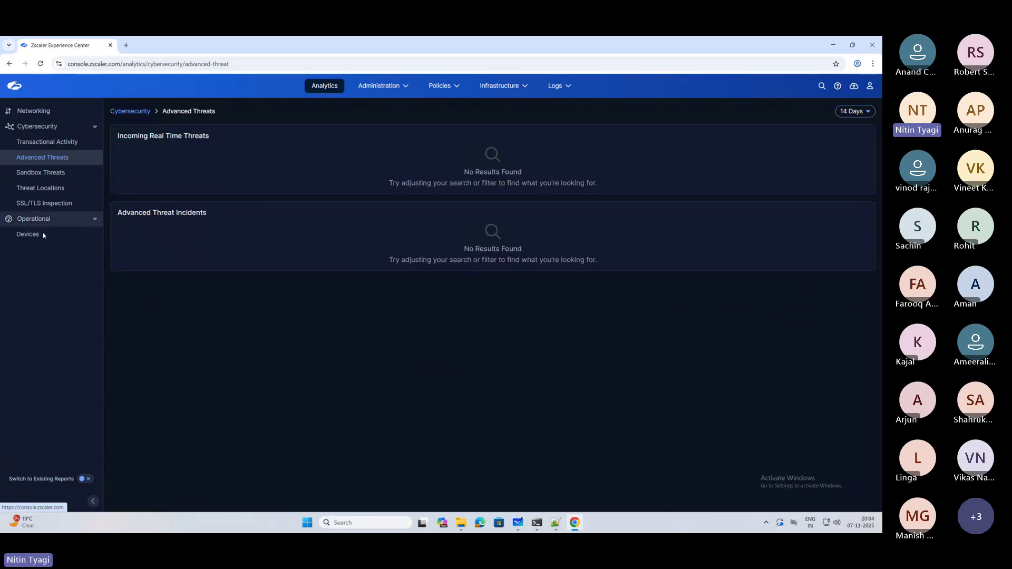
left_click(35, 236)
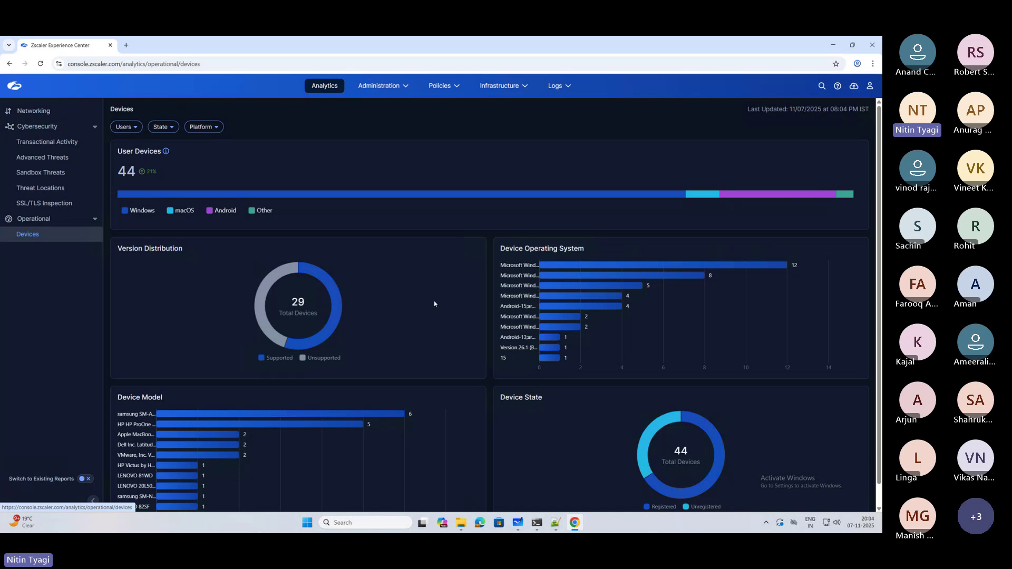
- Review the Devices dashboard of 44 user devices and bring up the Administration menu
scroll(435, 303, "down", 1)
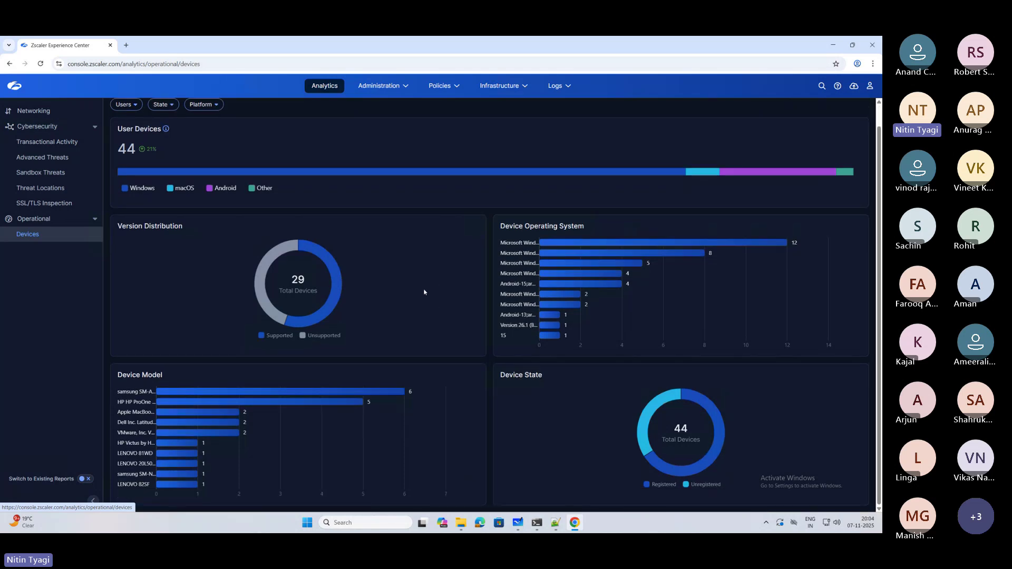
scroll(424, 292, "up", 1)
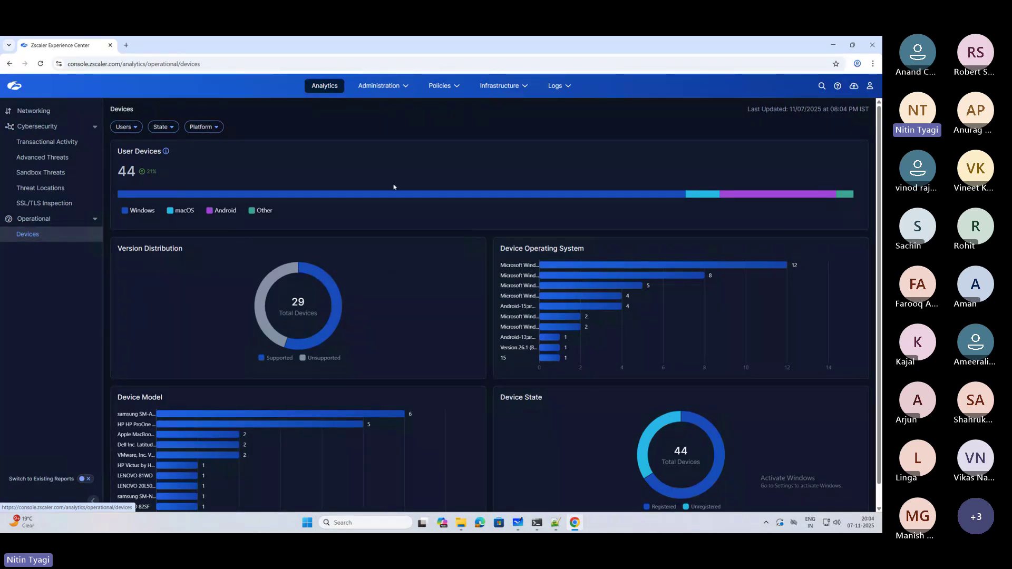
left_click(377, 87)
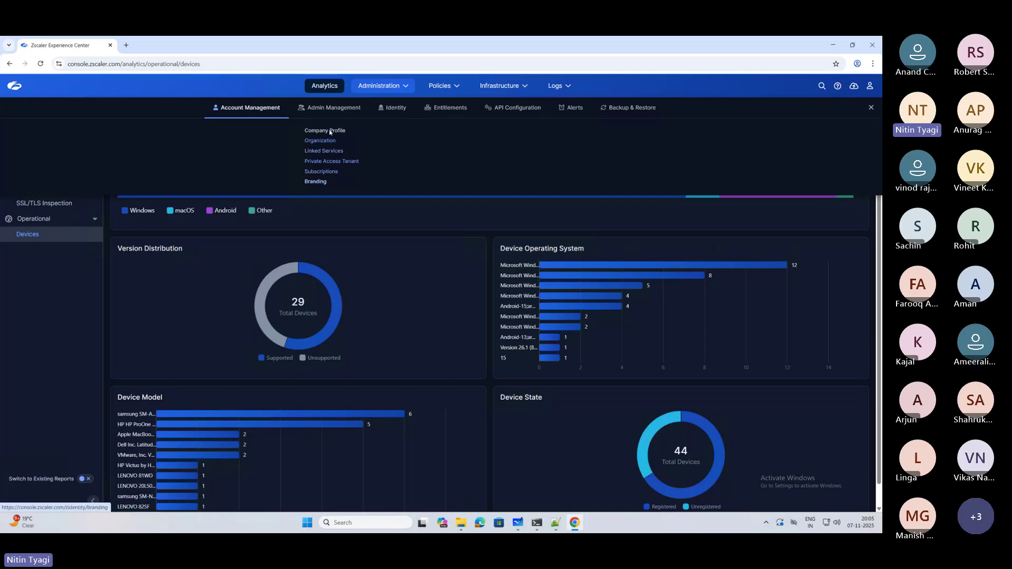
- Browse the Admin Management options for Role Based Access Control and Audit Logs
left_click(327, 108)
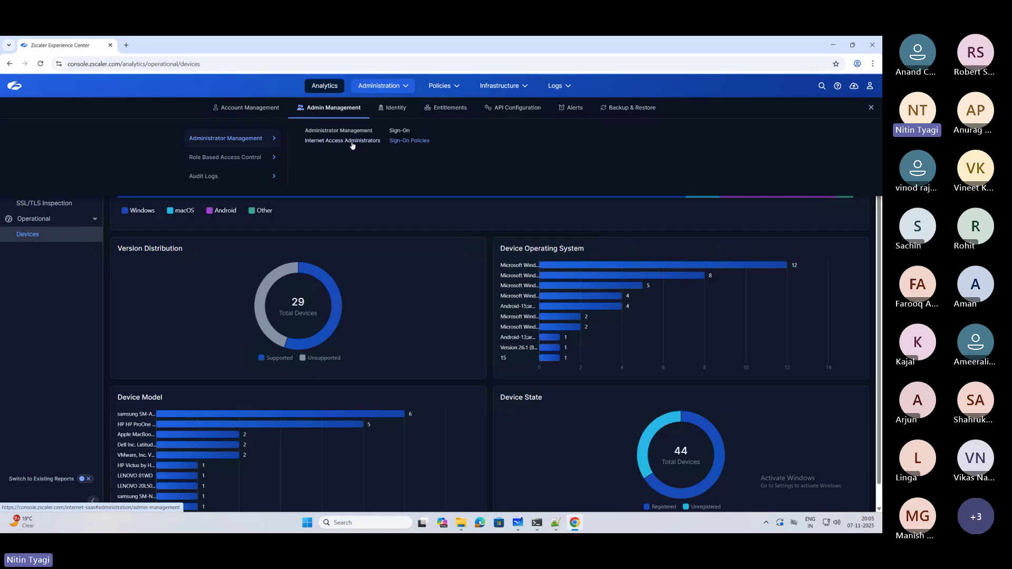
left_click(235, 160)
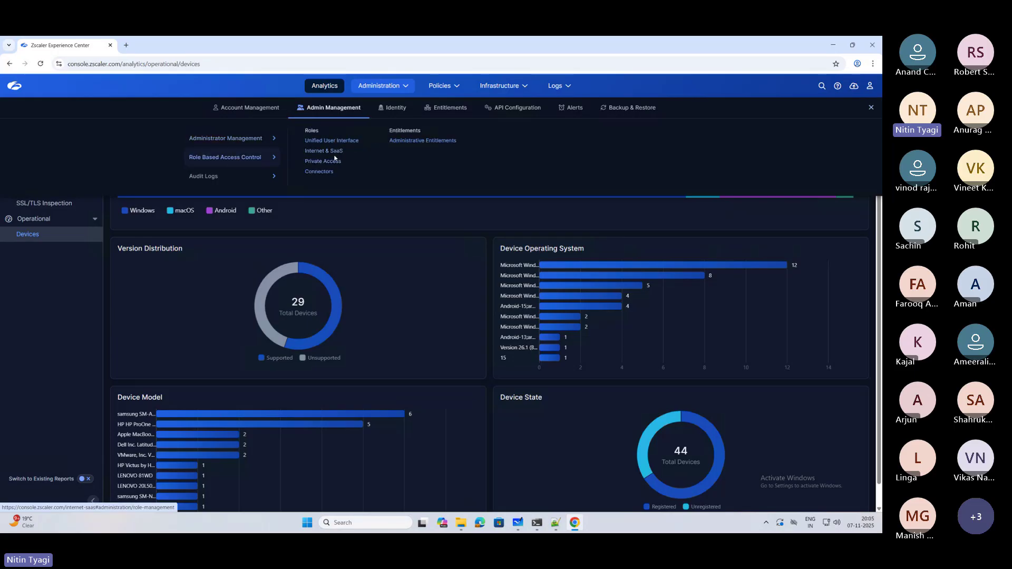
left_click(216, 177)
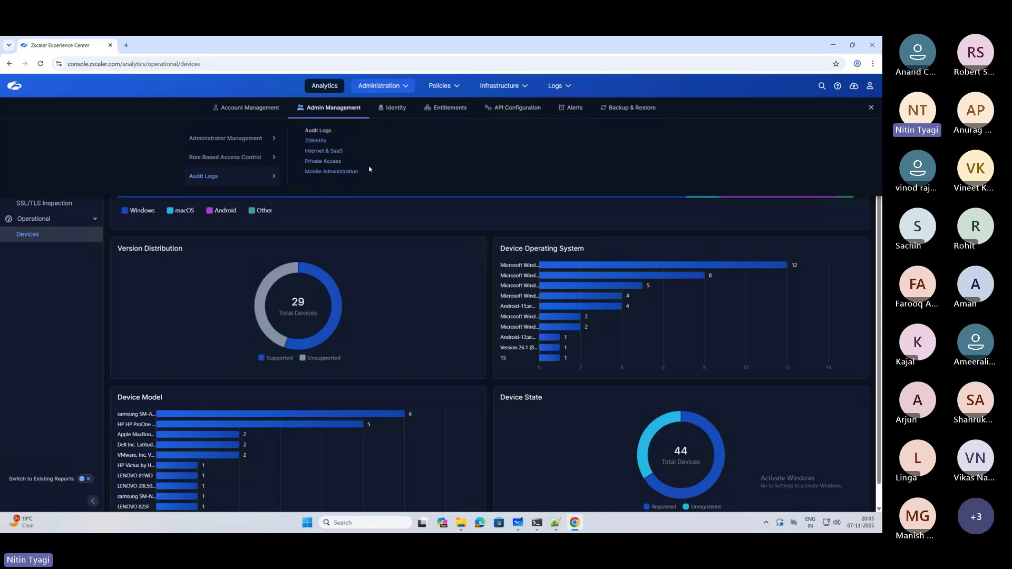
- Go to Identity > Internet & SaaS > Internet Authentication Settings
left_click(392, 107)
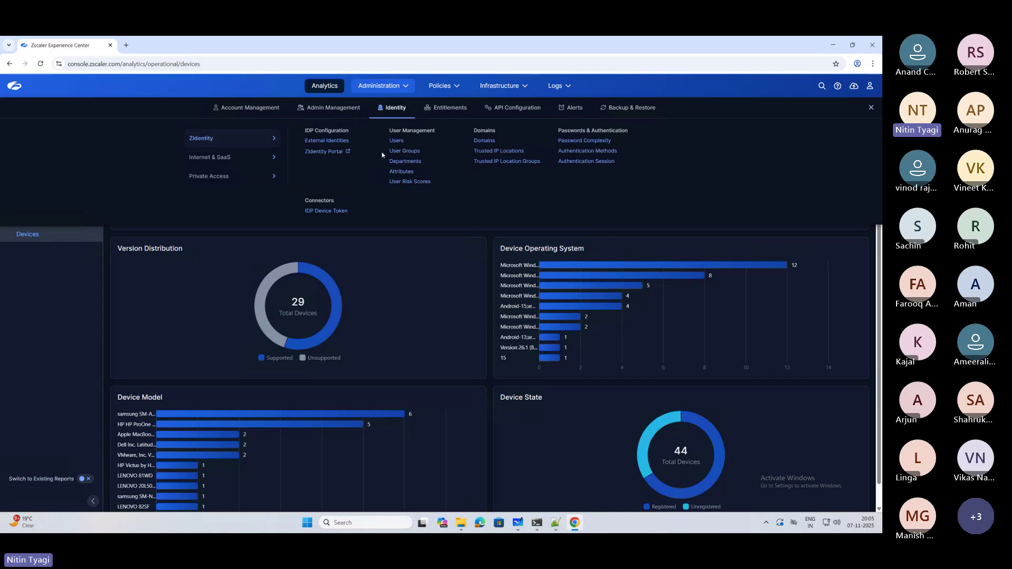
left_click(232, 158)
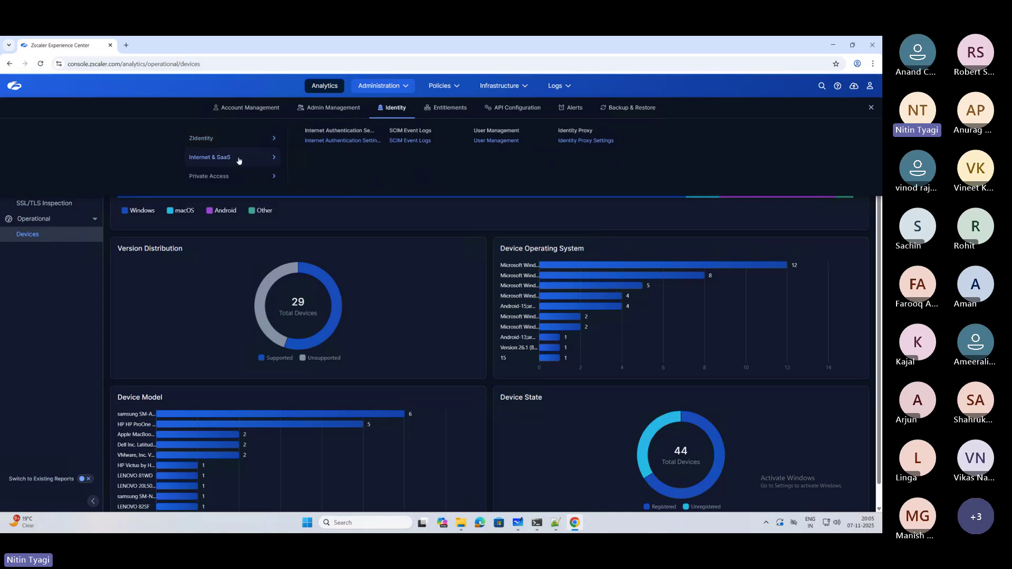
left_click(334, 141)
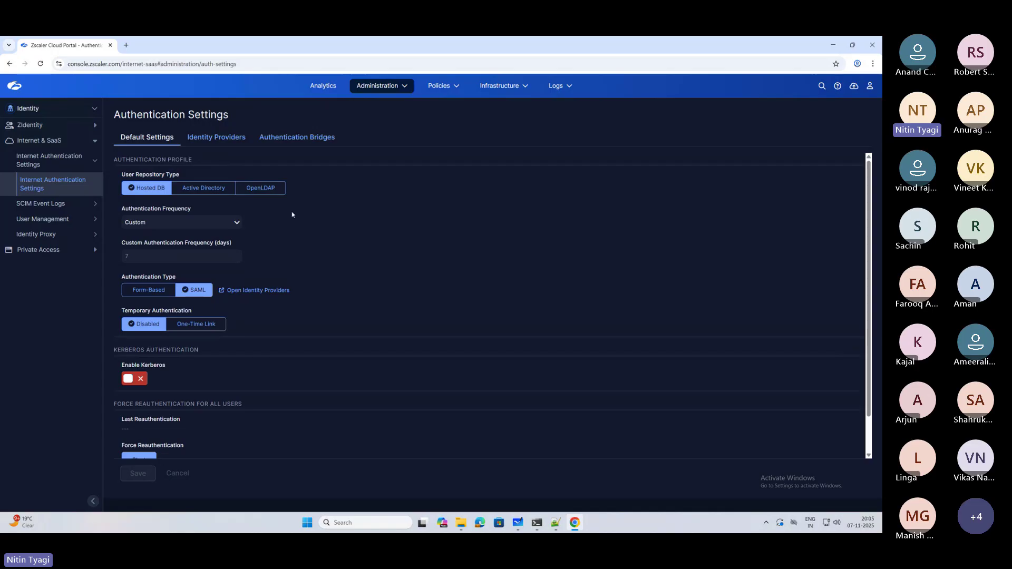
- View the MS-Entra-ID identity provider list, then show Administration > Identity > Private Access
left_click(226, 138)
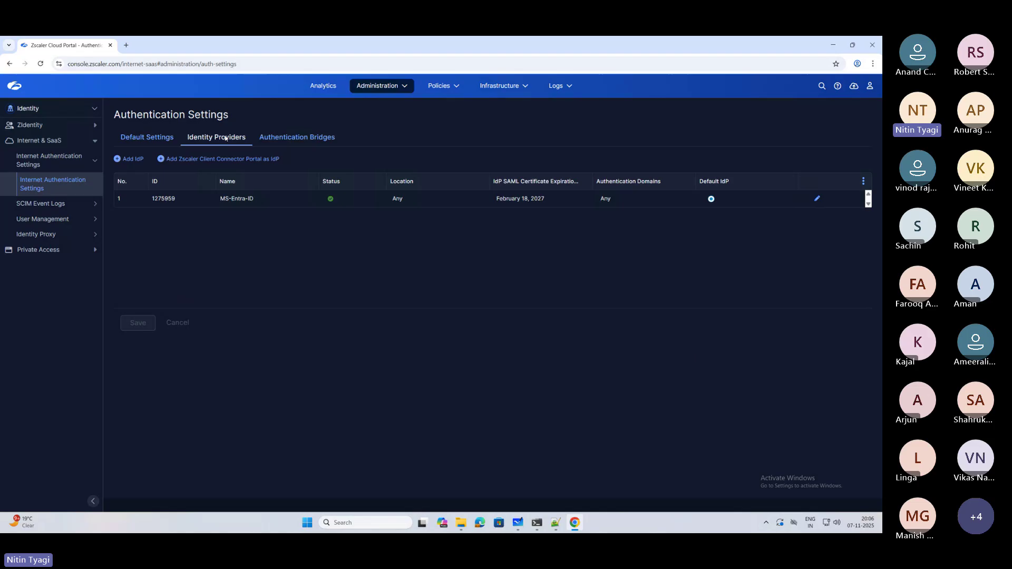
left_click(378, 86)
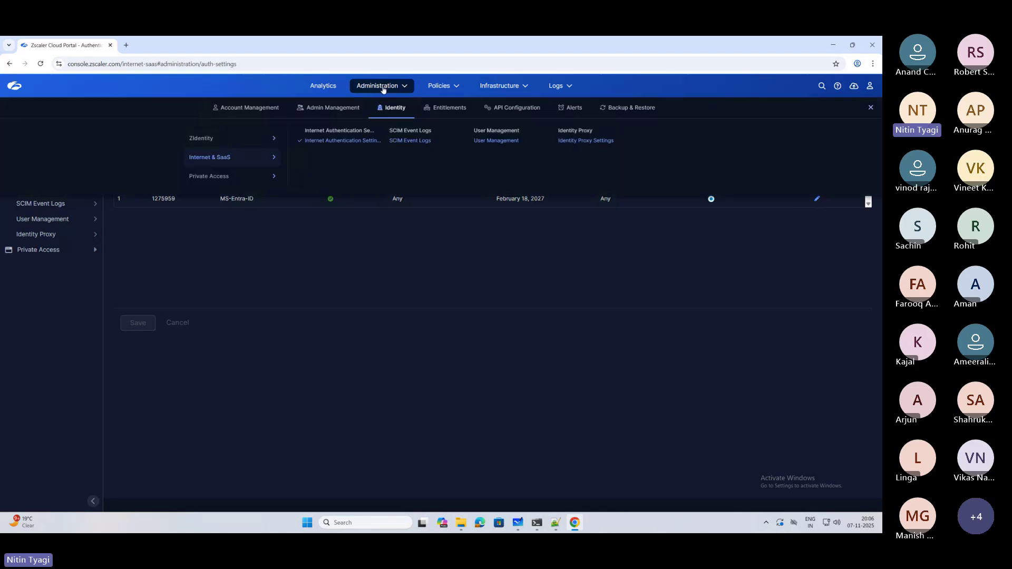
left_click(388, 87)
left_click(256, 179)
- Open URL Filtering and review rules like Block_Social_Media and Block_Any_Desk
mouse_move(453, 86)
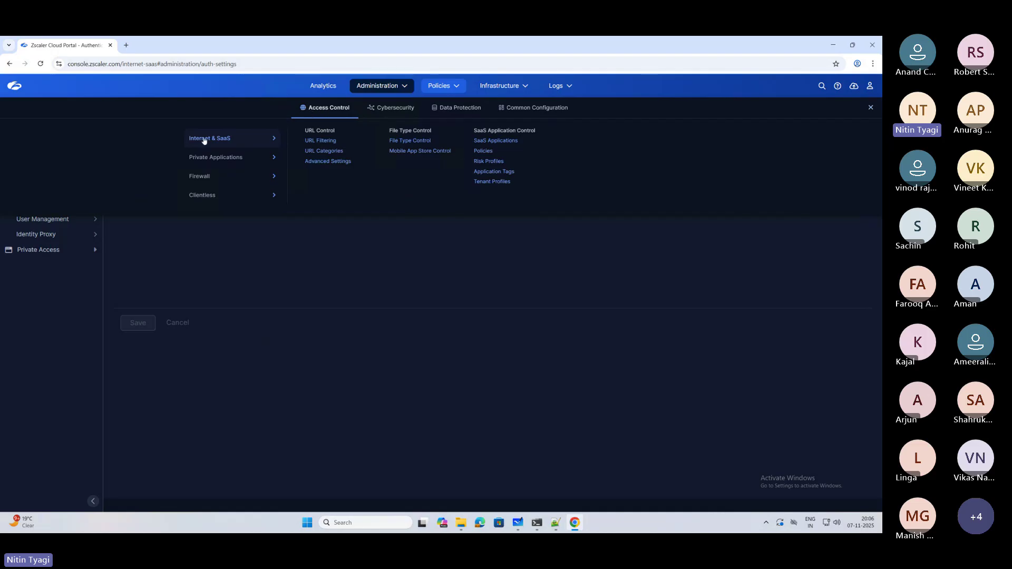
left_click(323, 141)
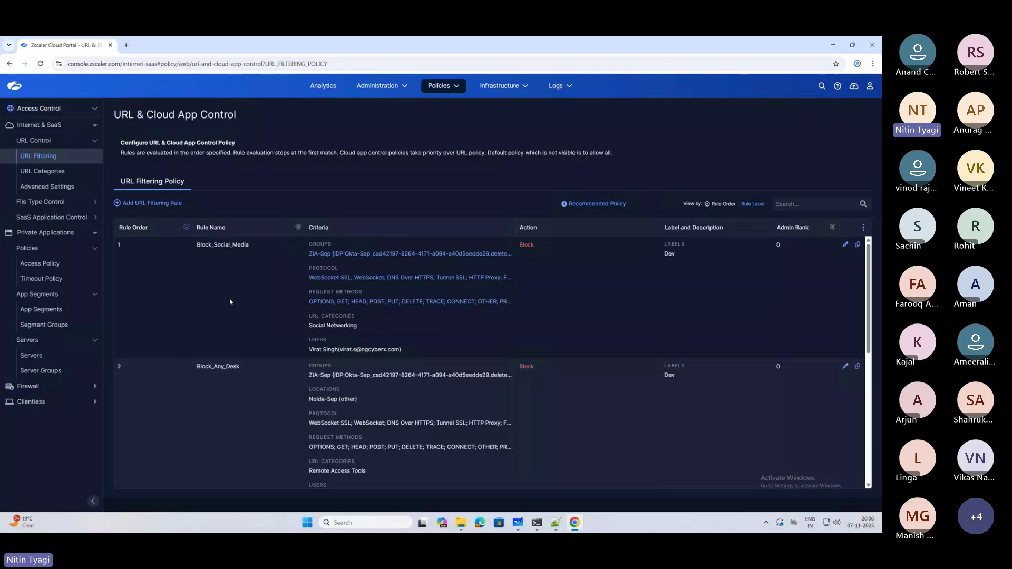
scroll(248, 332, "down", 3)
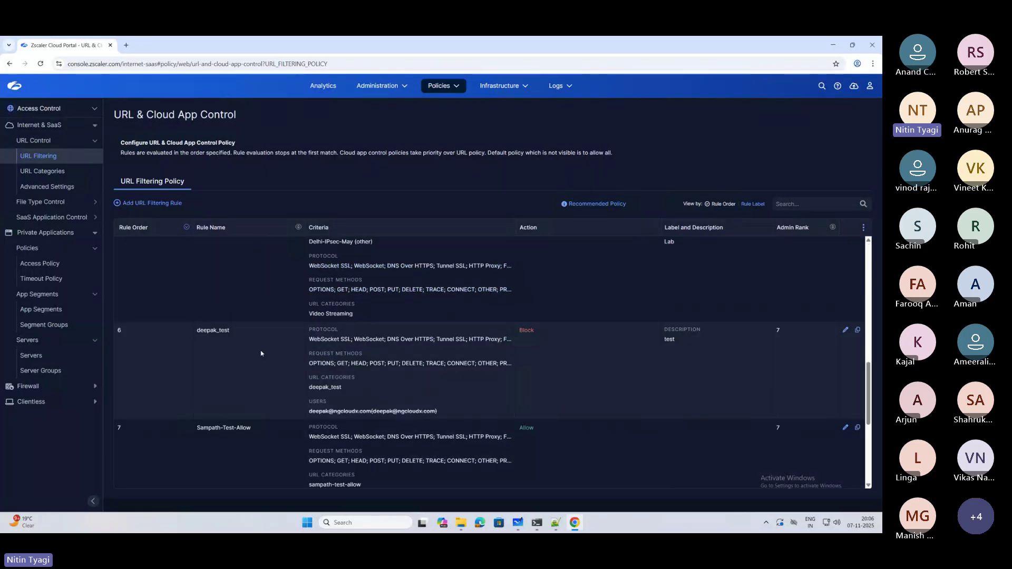
scroll(258, 354, "up", 3)
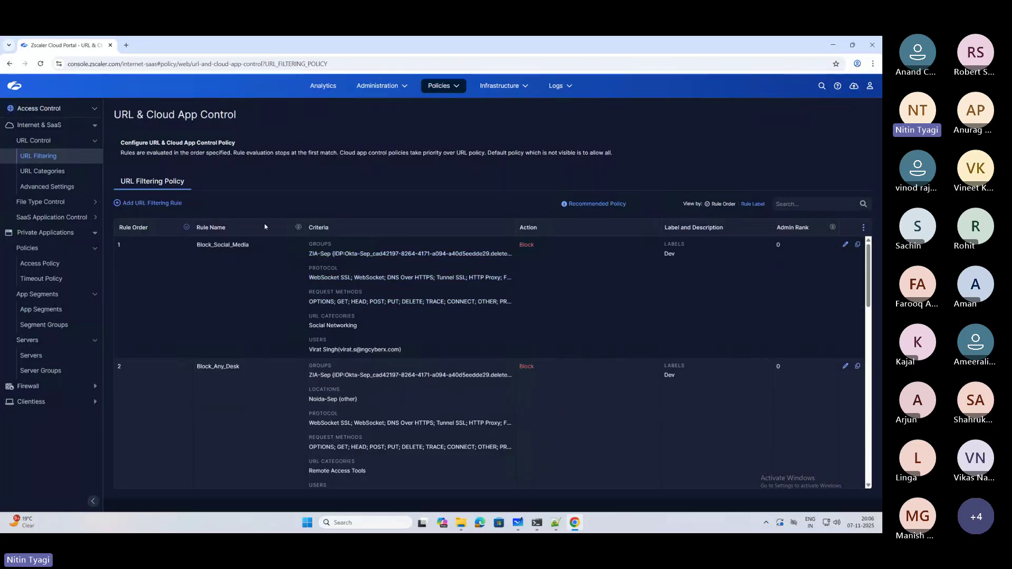
- Review URL Categories (110 predefined, 4 custom like Custom-Video-Streaming), then expand File Type Control
left_click(59, 172)
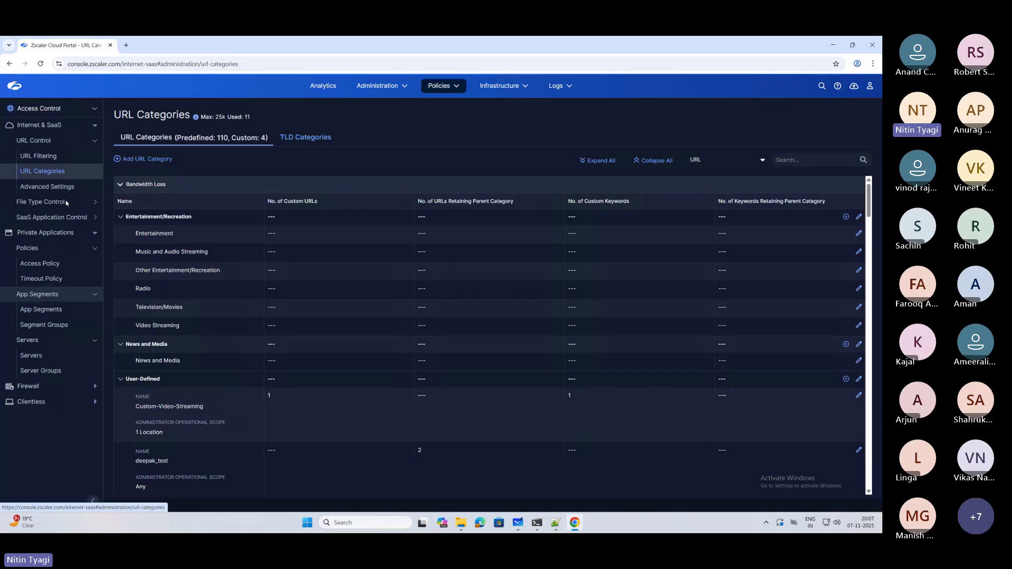
left_click(50, 203)
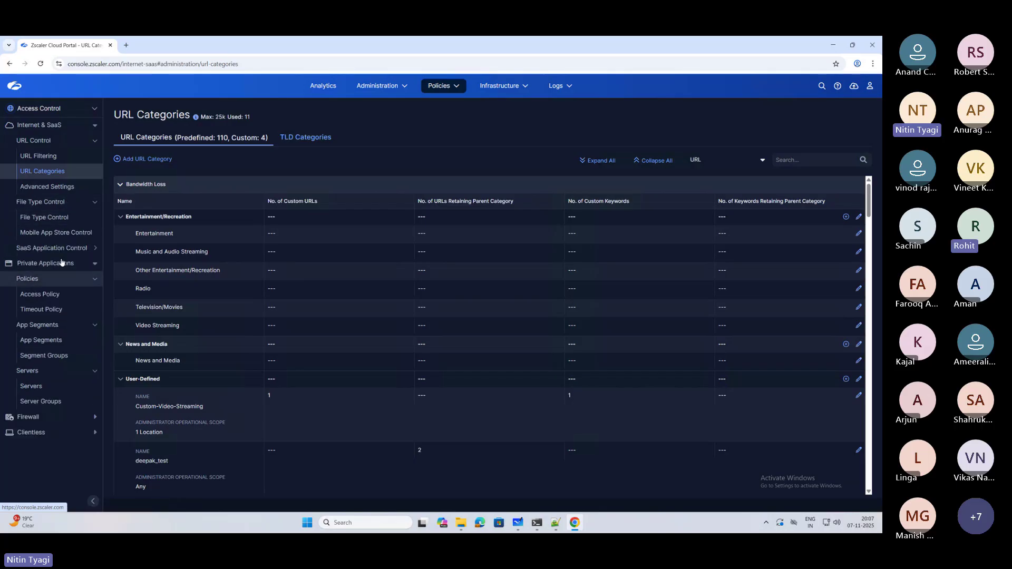
- View the Private Access Access Policy and 388 App Segments, expanding Firewall and Clientless Access sections
left_click(45, 295)
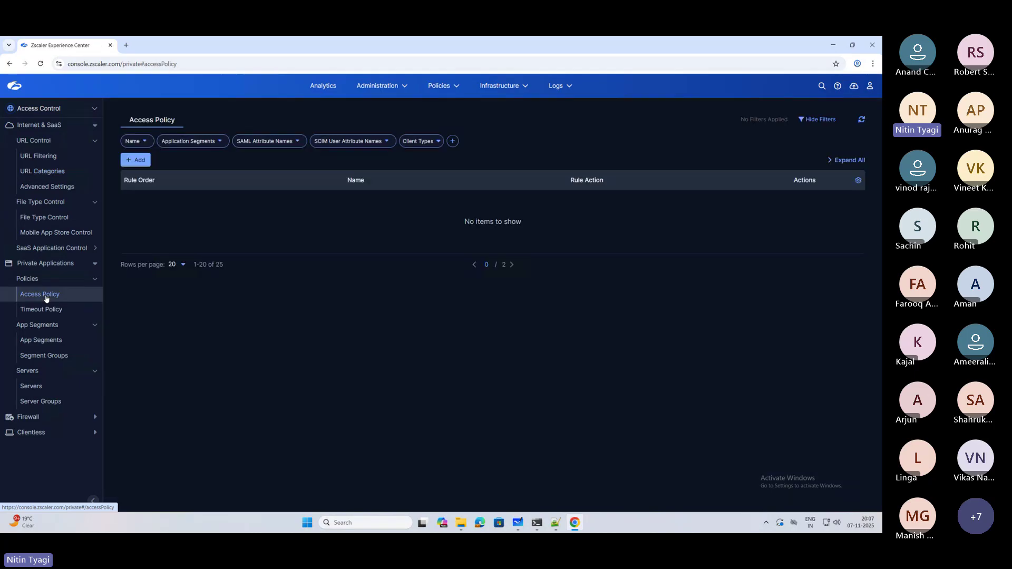
left_click(30, 341)
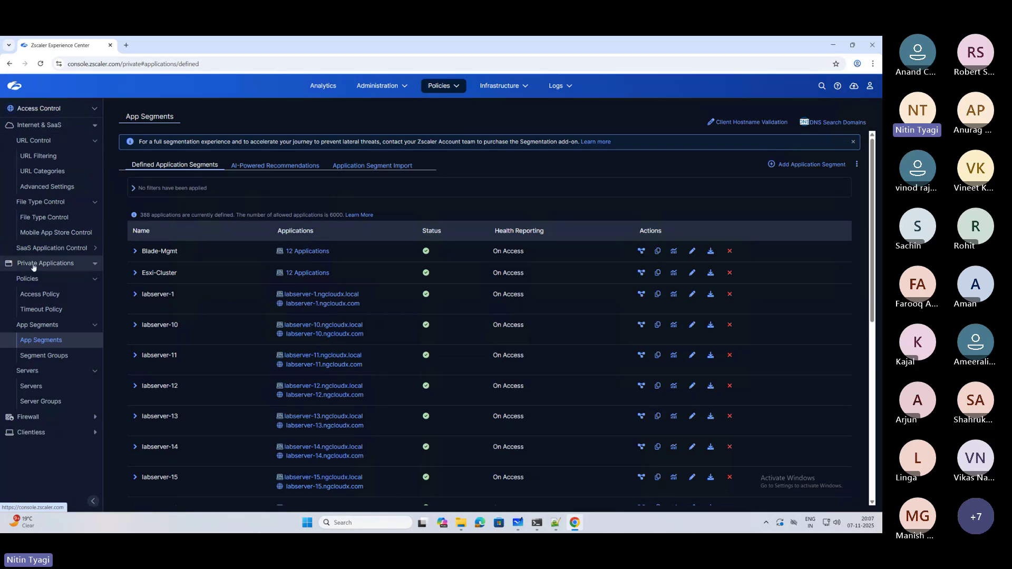
left_click(42, 421)
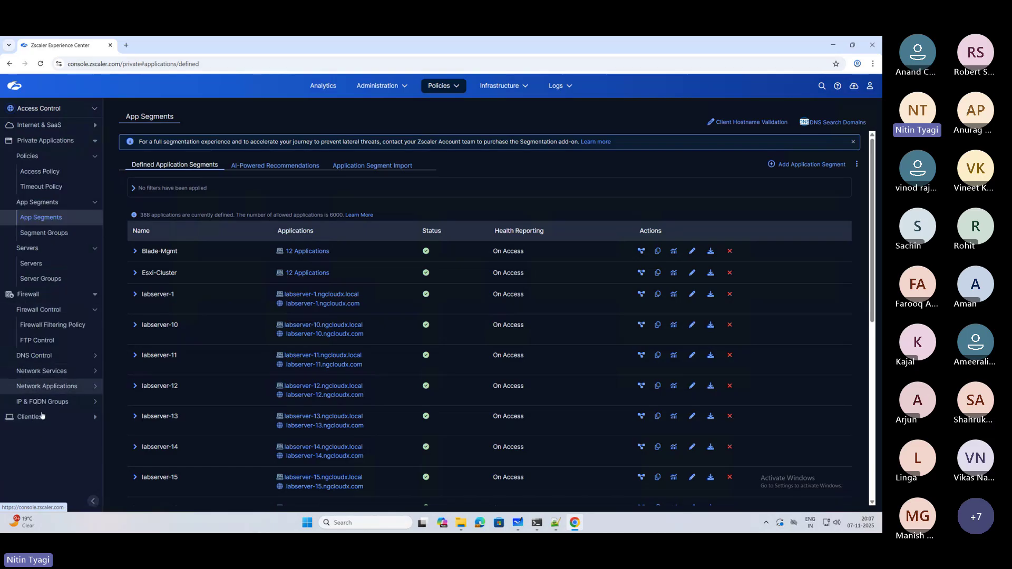
left_click(42, 418)
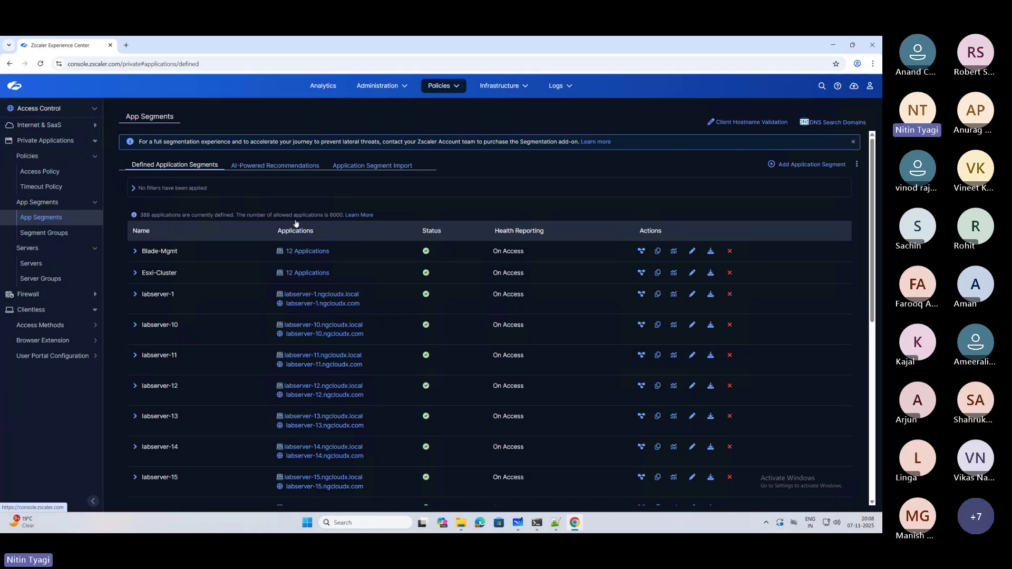
- Browse the Policies and Administration mega-menus, ending on the Infrastructure mega-menu
left_click(447, 88)
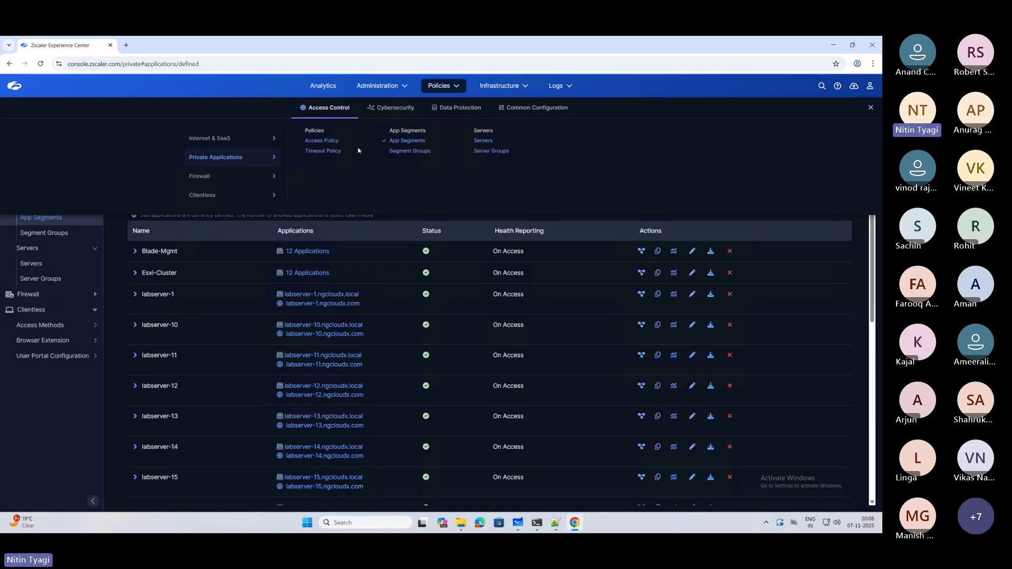
left_click(377, 86)
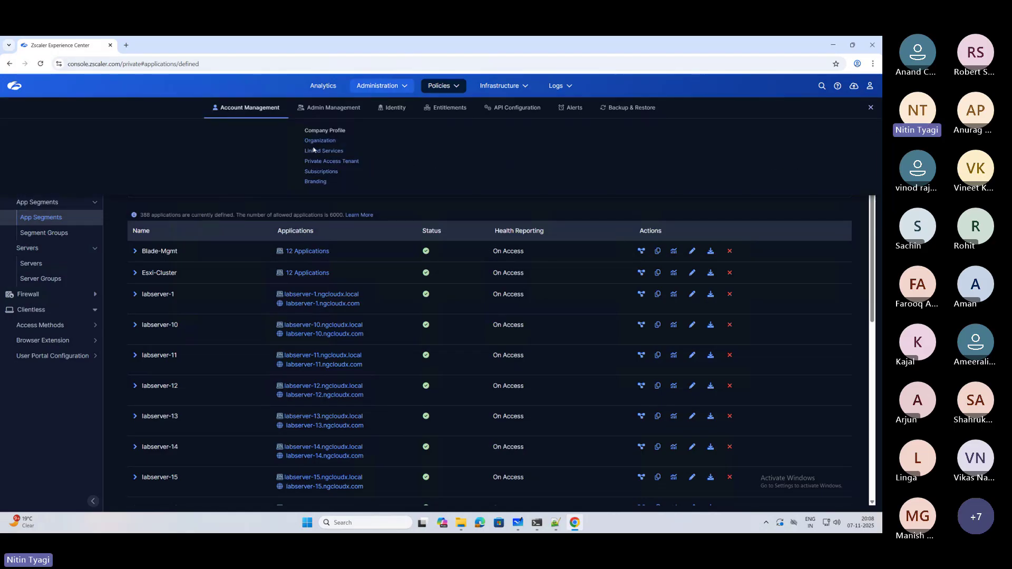
left_click(495, 88)
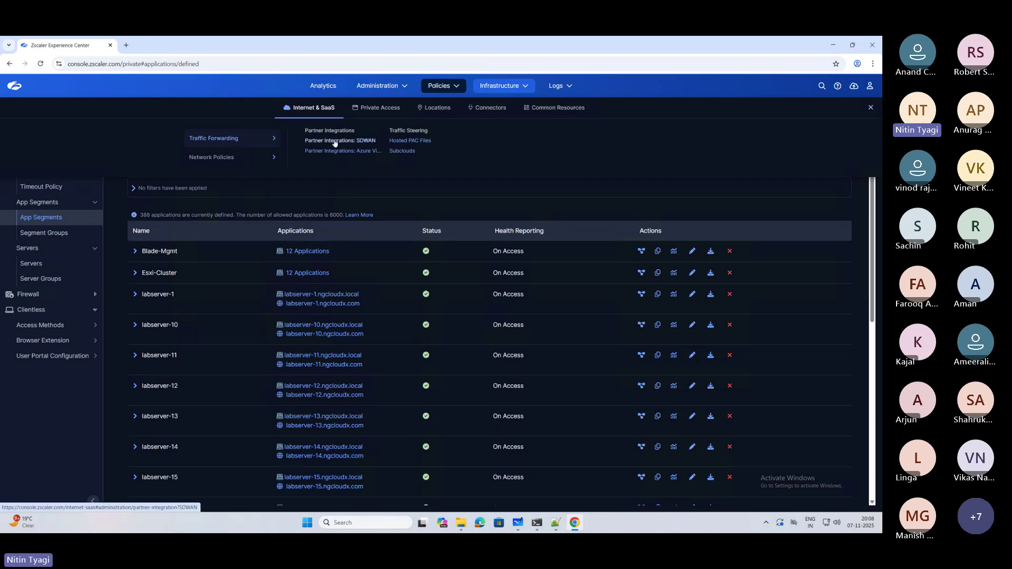
- Visit SD-WAN Partner Integrations and Hosted PAC Files, then expand Network Policies sections
left_click(334, 141)
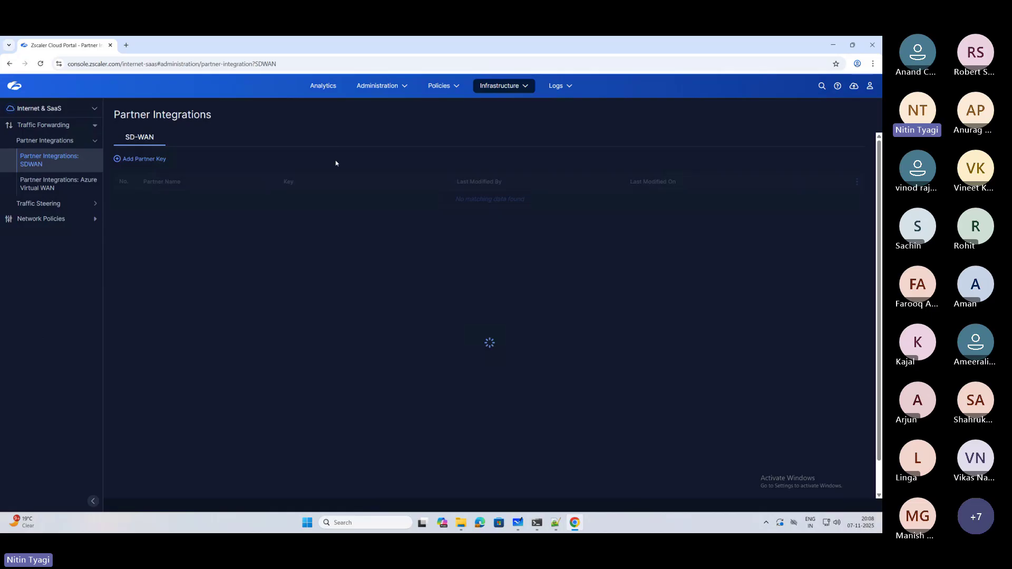
left_click(51, 203)
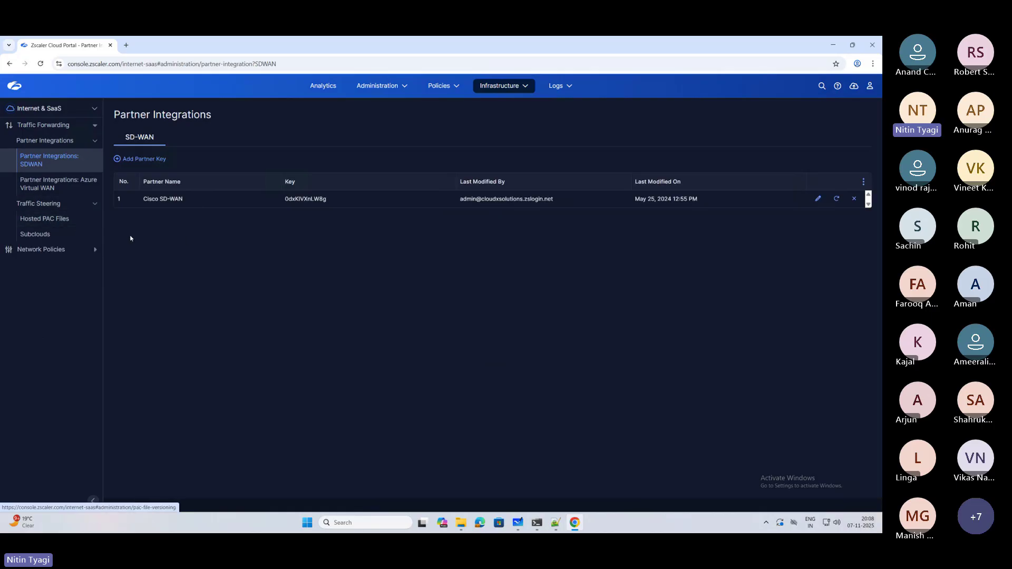
left_click(45, 218)
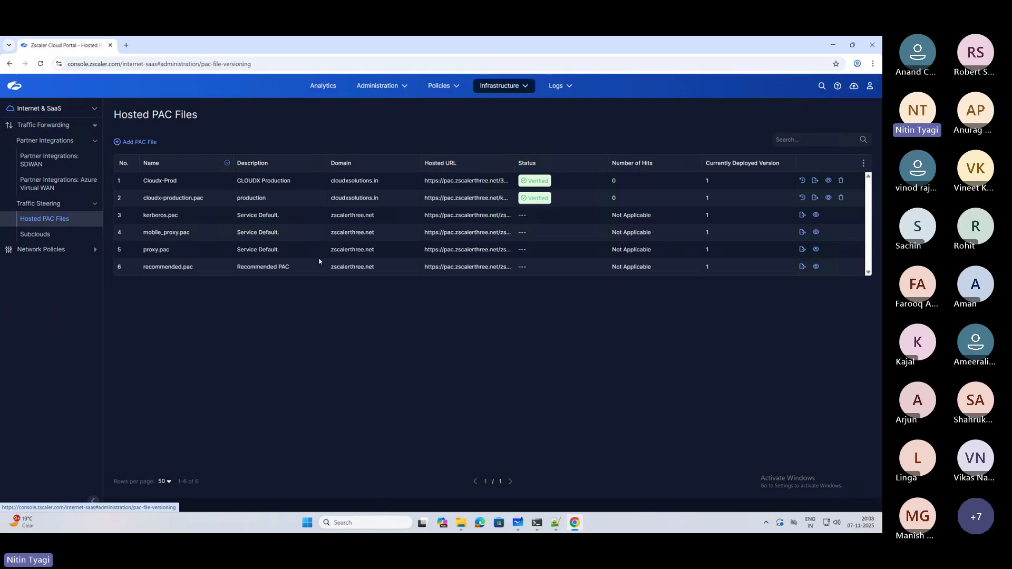
left_click(65, 250)
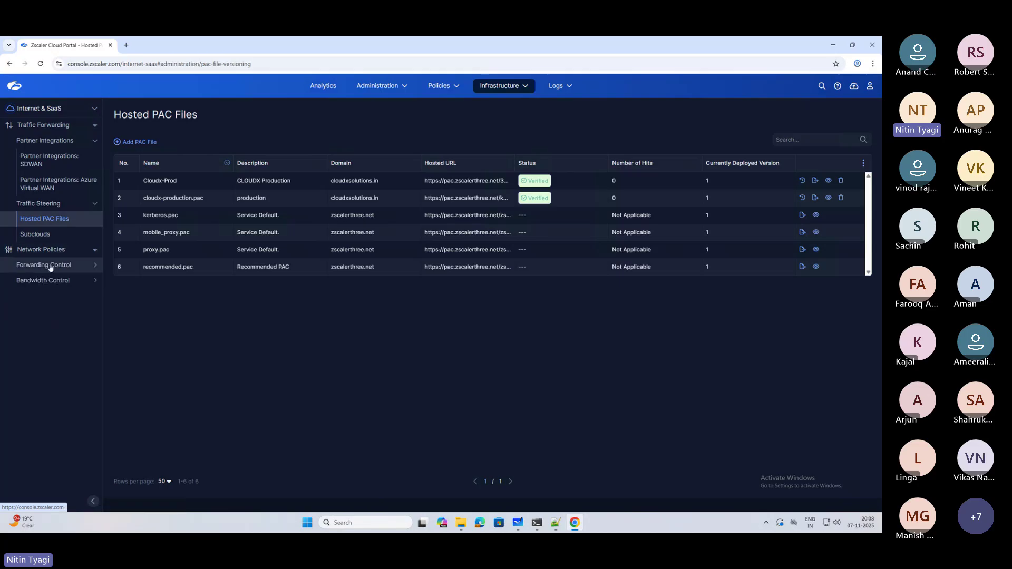
left_click(50, 267)
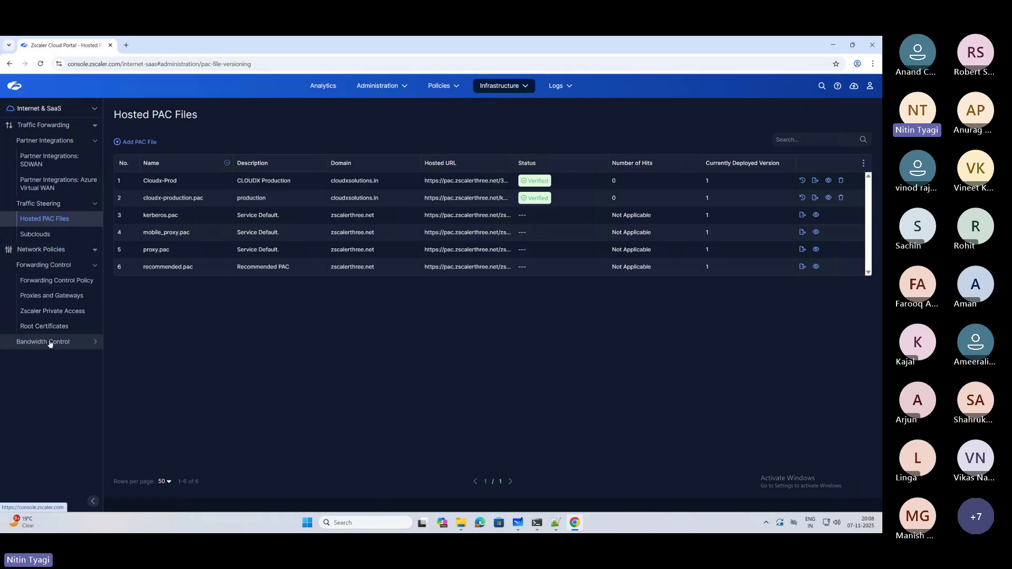
left_click(50, 342)
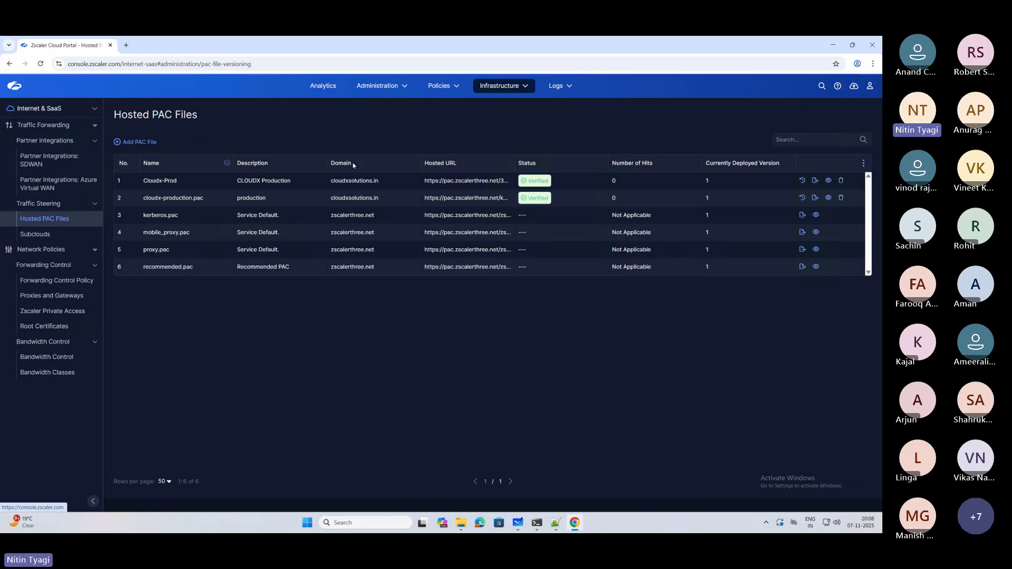
- Open the Private Access App Connectors infrastructure page
left_click(505, 87)
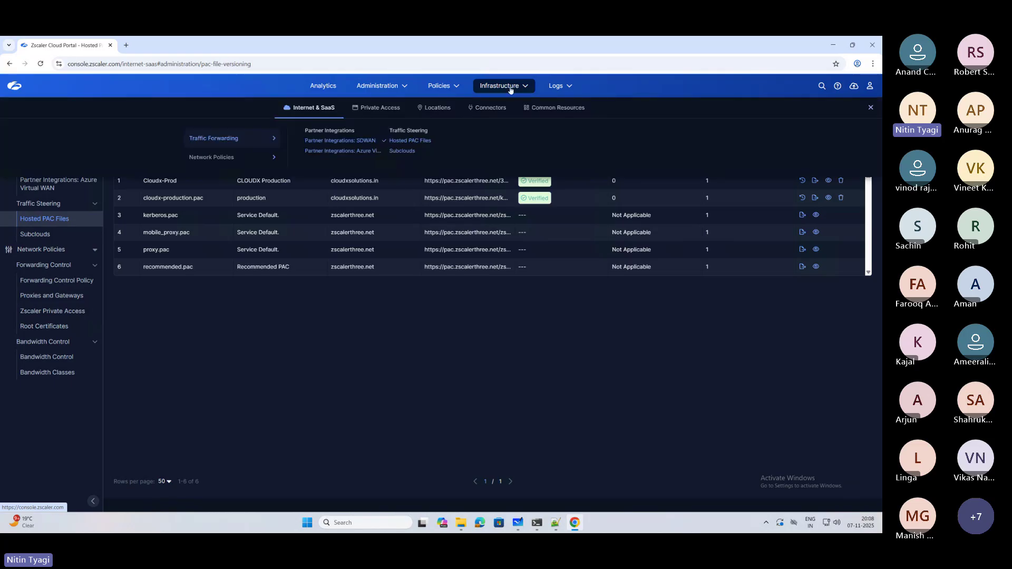
left_click(374, 109)
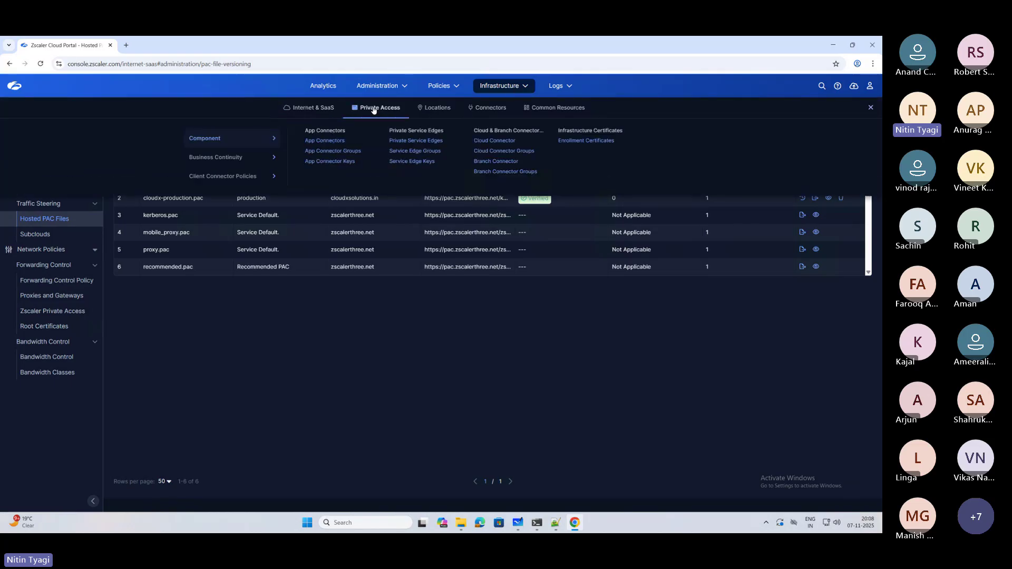
left_click(324, 141)
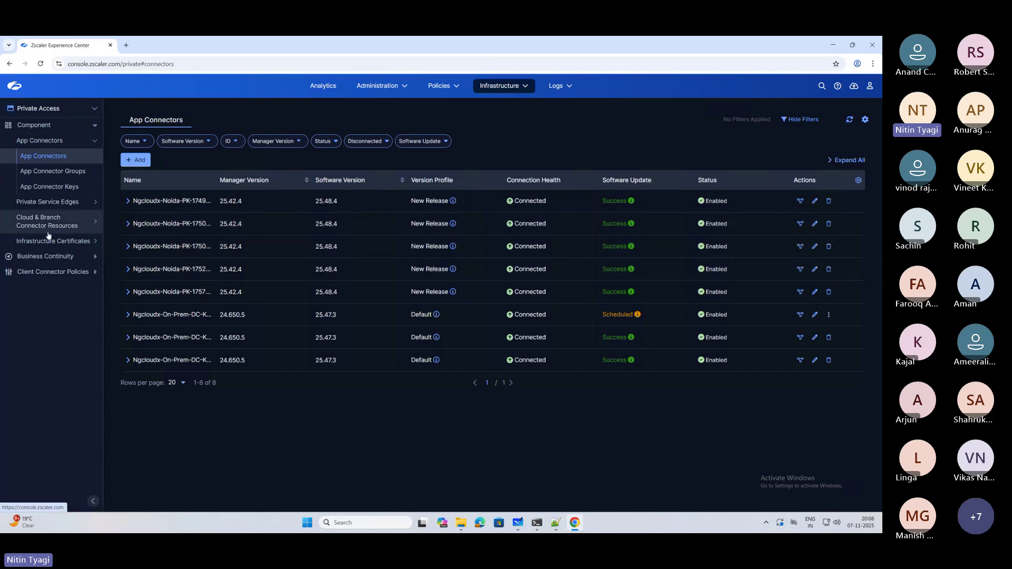
- Open the Client Connector Device Overview of enrolled devices
left_click(501, 93)
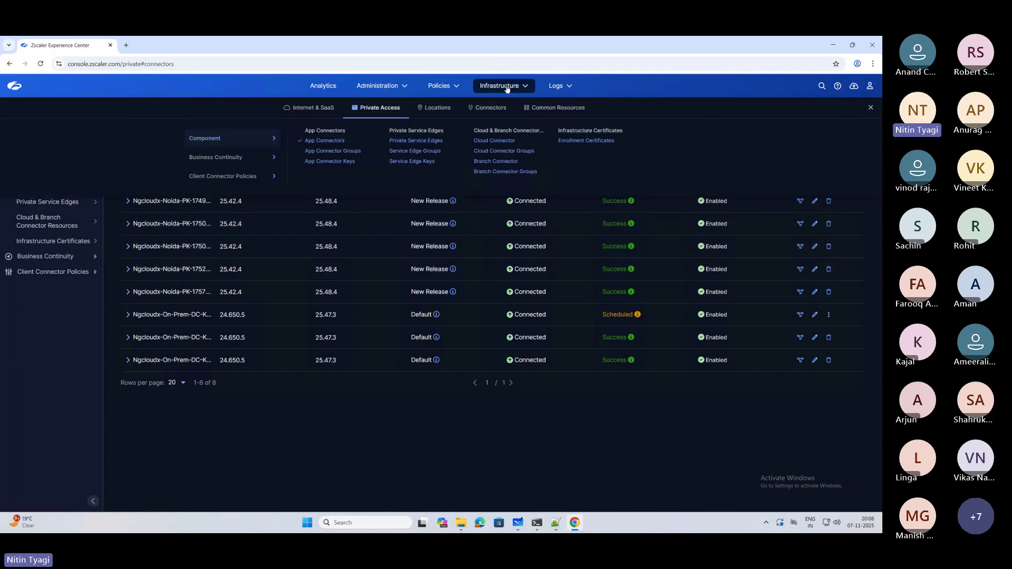
left_click(487, 109)
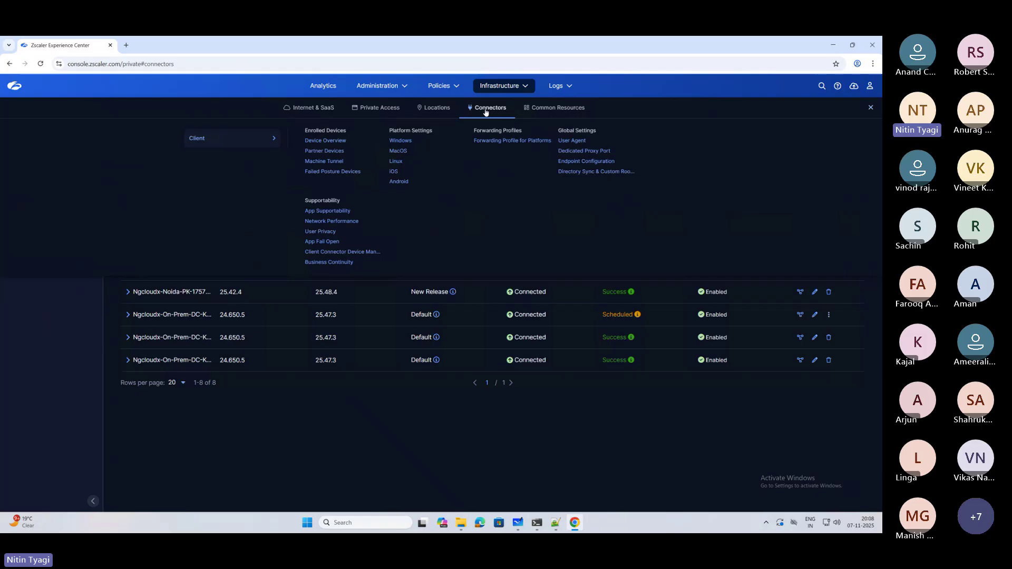
left_click(337, 141)
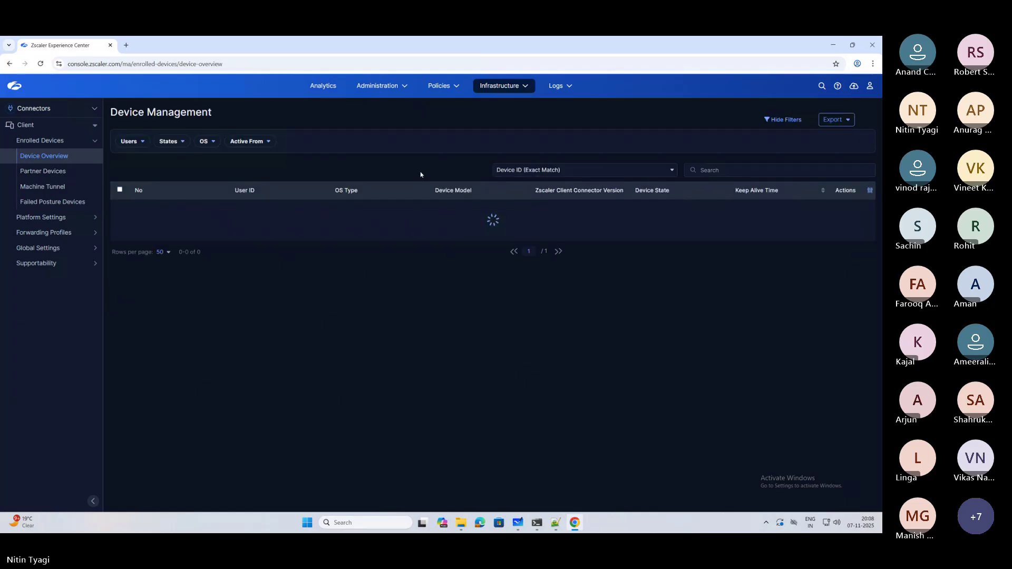
- Show Web Insights logs for the Last 15 Minutes, then reopen the Logs menu
left_click(560, 87)
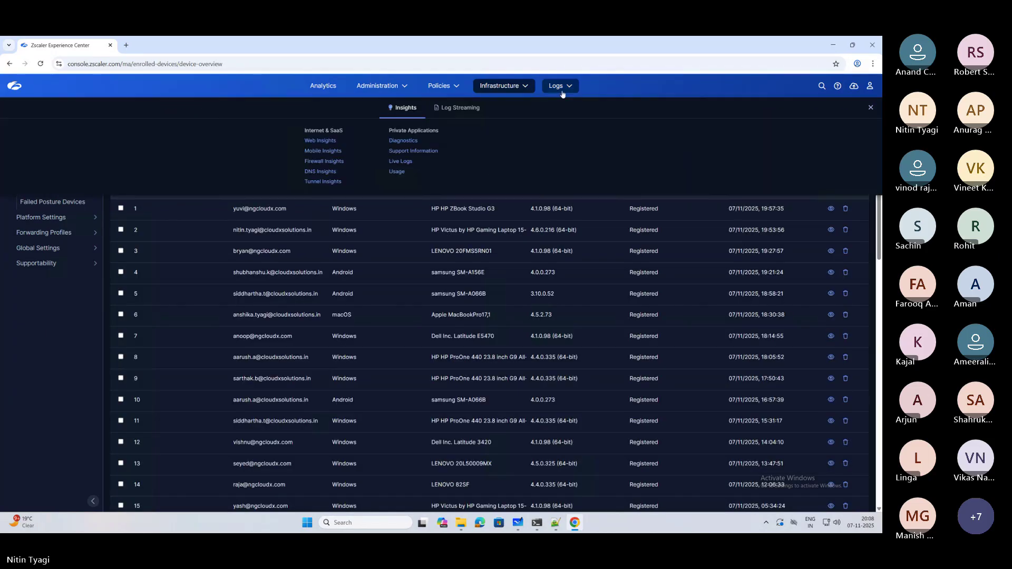
left_click(317, 142)
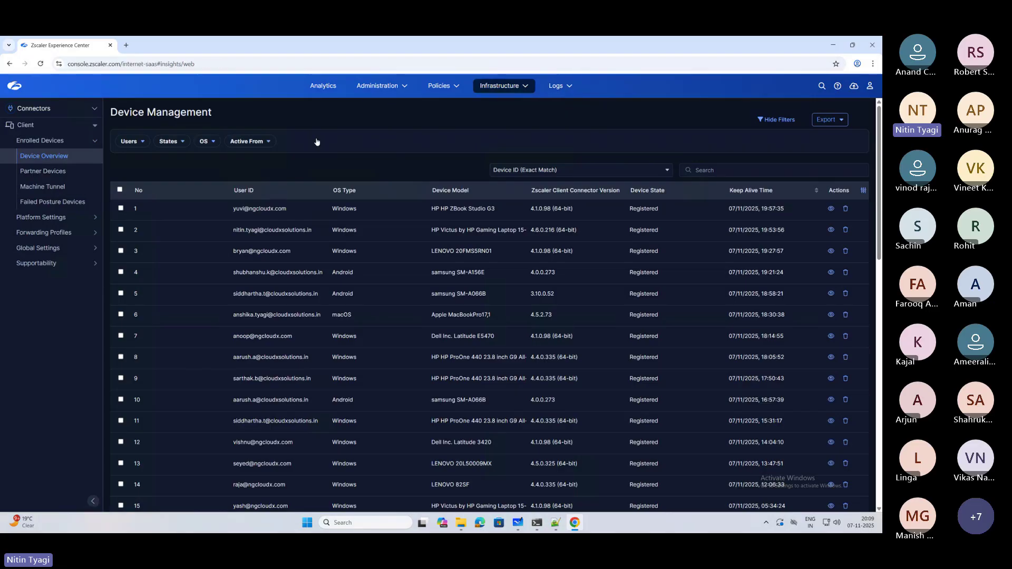
left_click(161, 116)
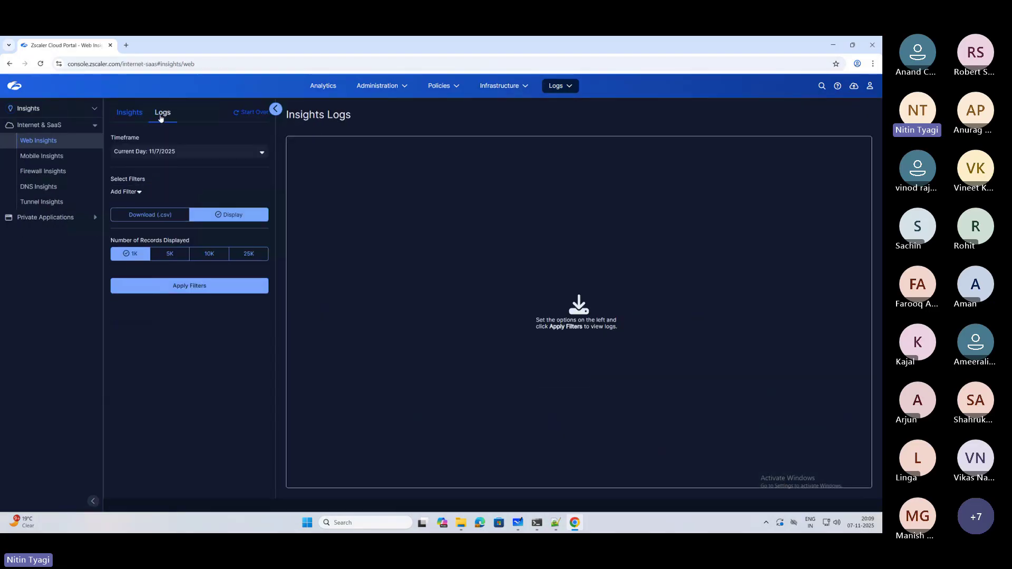
left_click(161, 151)
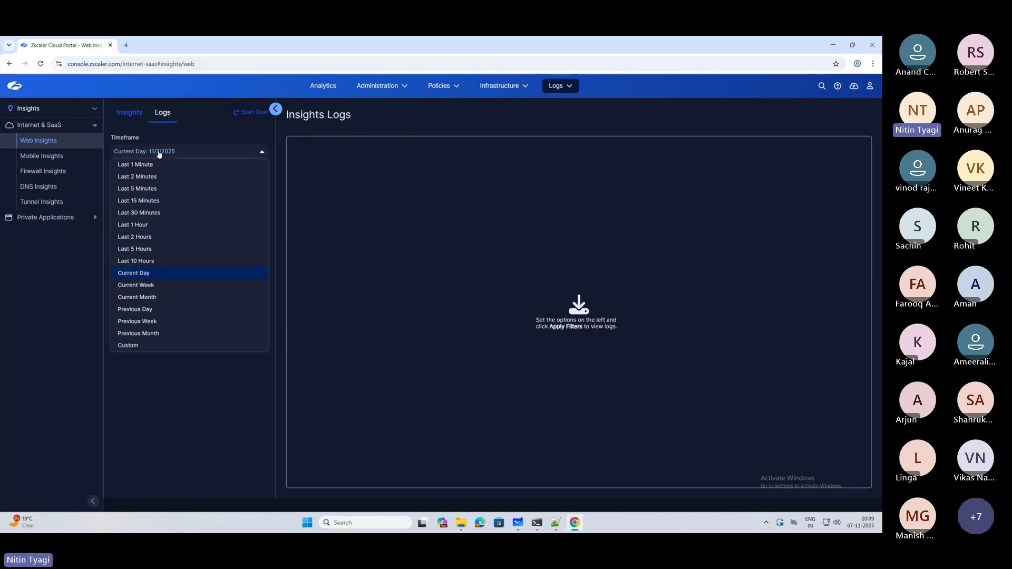
left_click(157, 202)
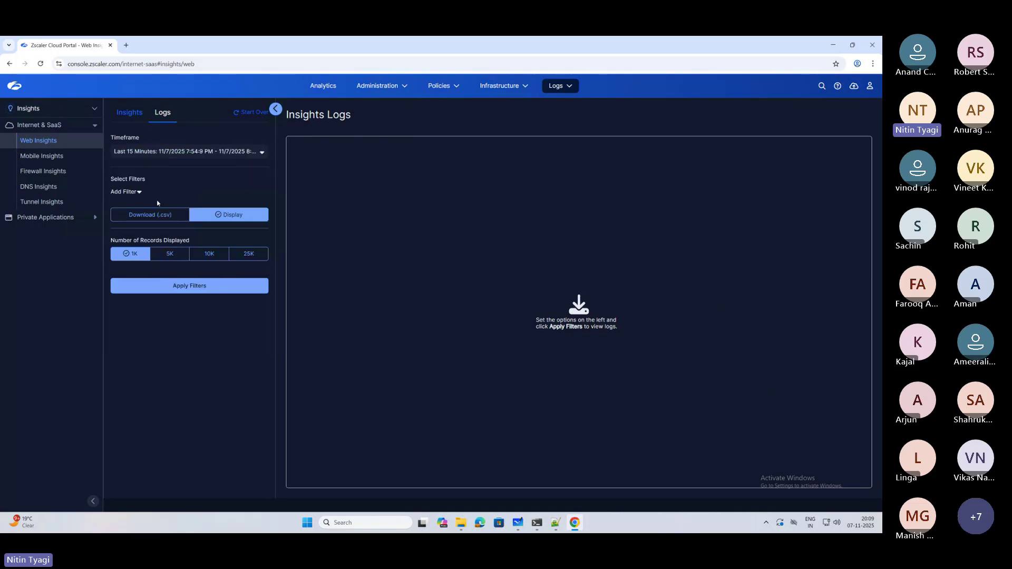
left_click(176, 288)
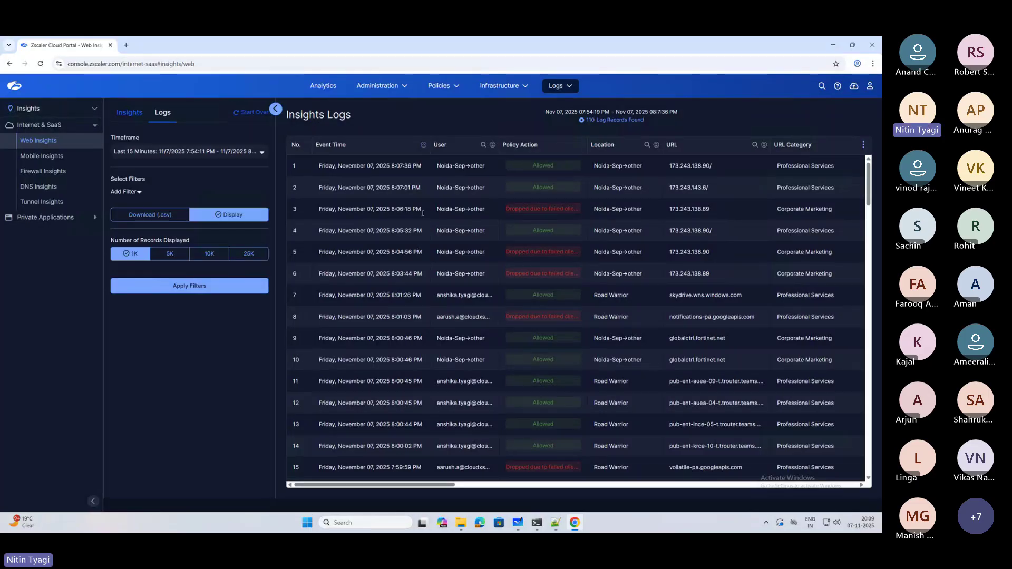
left_click(557, 85)
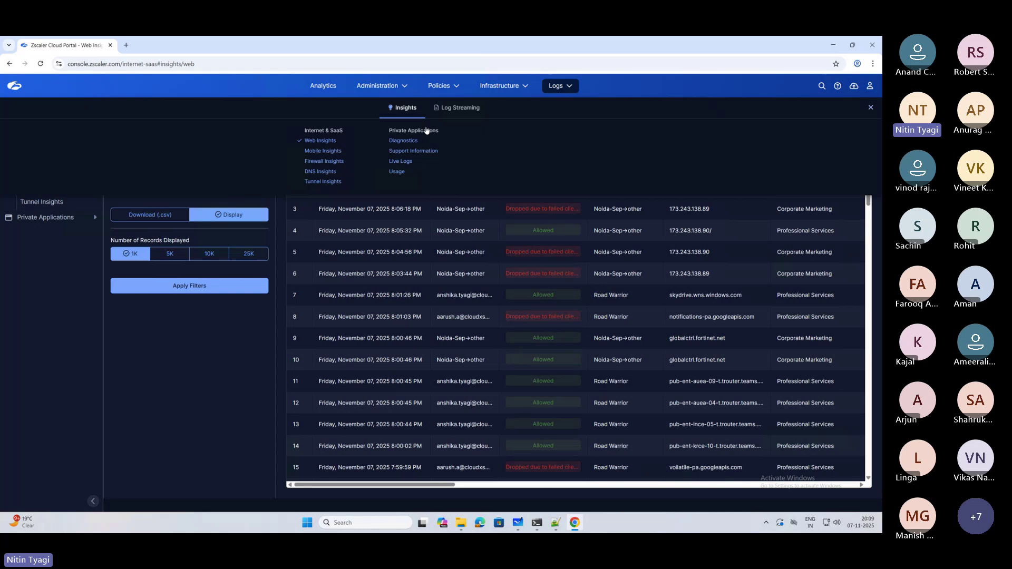
left_click_drag(304, 131, 357, 133)
- Show the Private Applications Live Logs and load the 7 latest new log entries
left_click(399, 163)
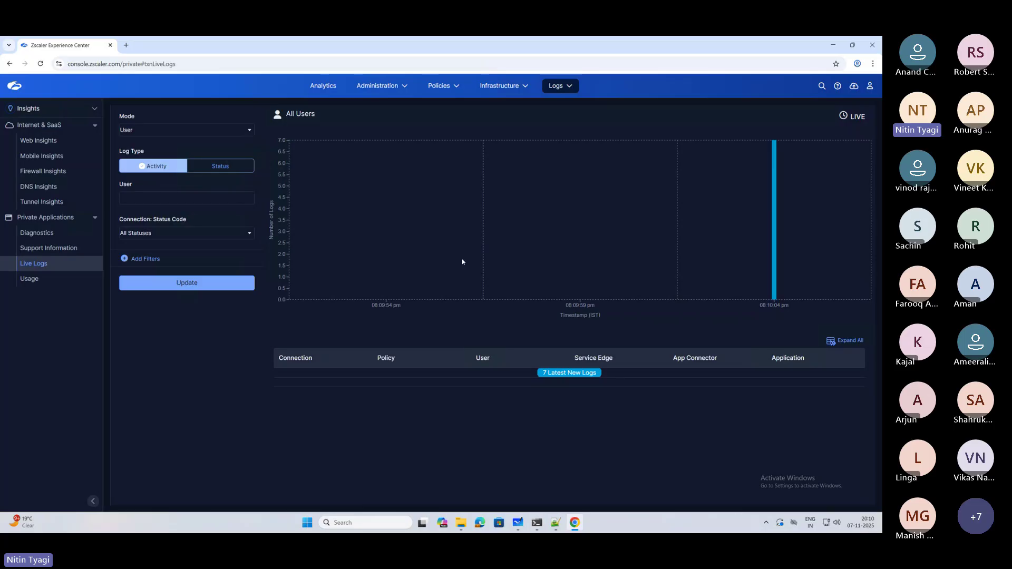
left_click(560, 375)
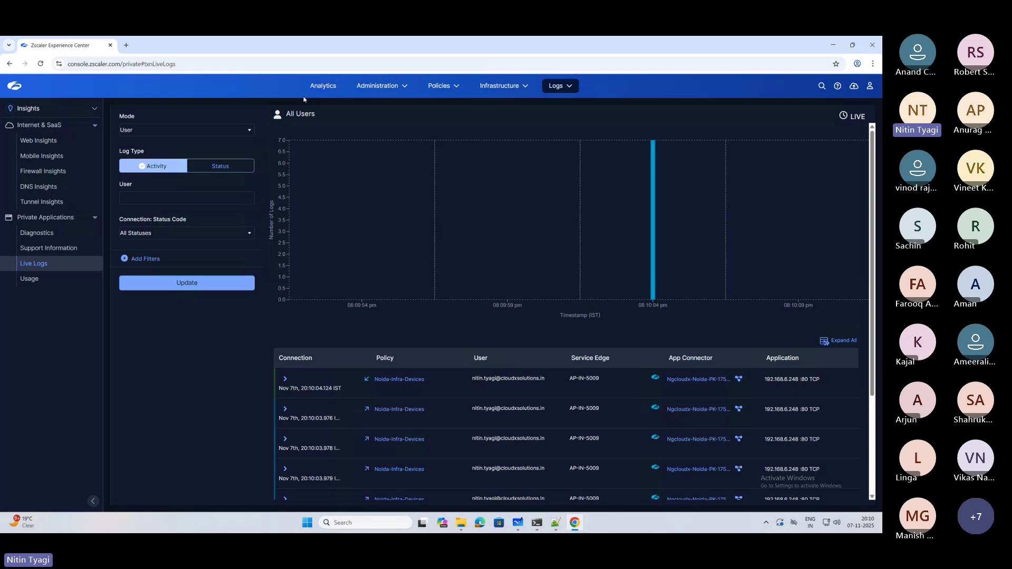
- View the Analytics Networking dashboard, glancing down at the Data Centers map and back
left_click(323, 86)
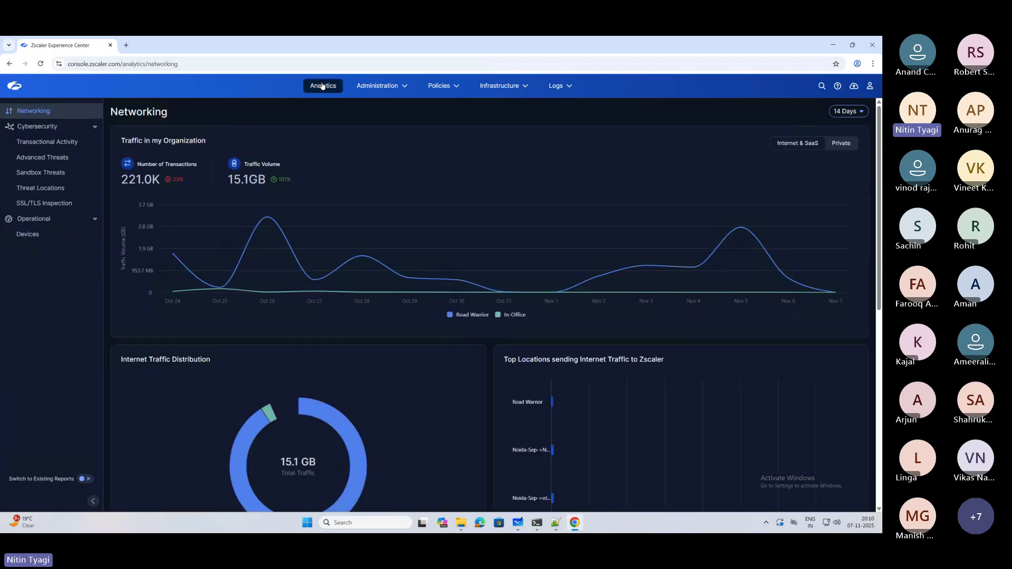
scroll(303, 291, "down", 7)
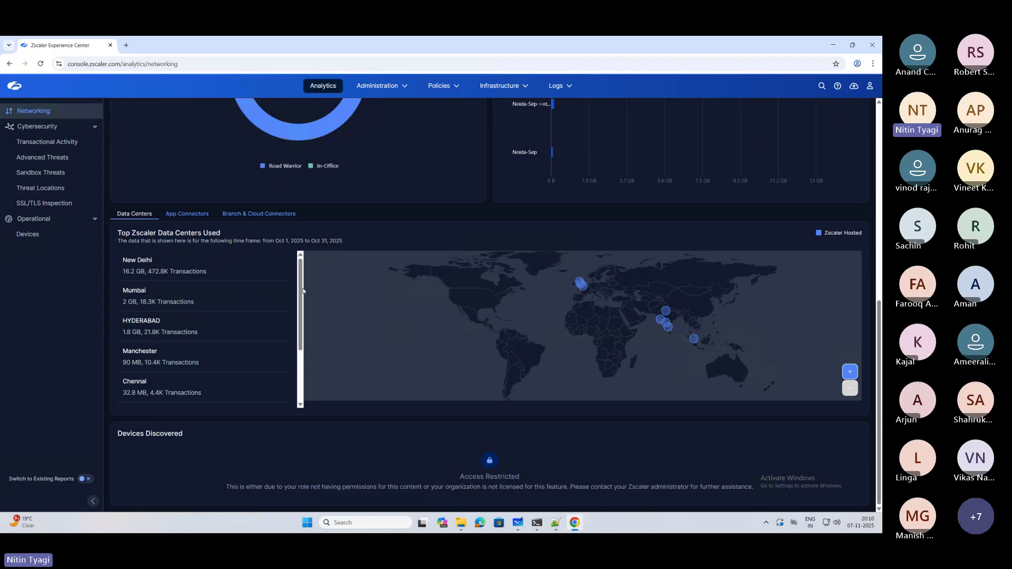
scroll(278, 323, "up", 7)
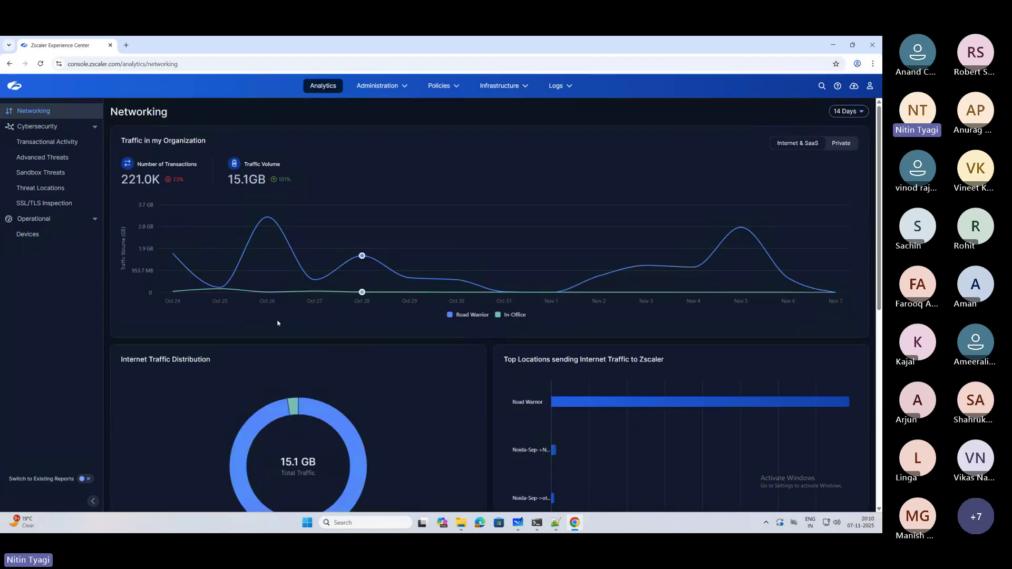
- Open a new Chrome tab with the Google start page beside the Zscaler console
left_click(126, 44)
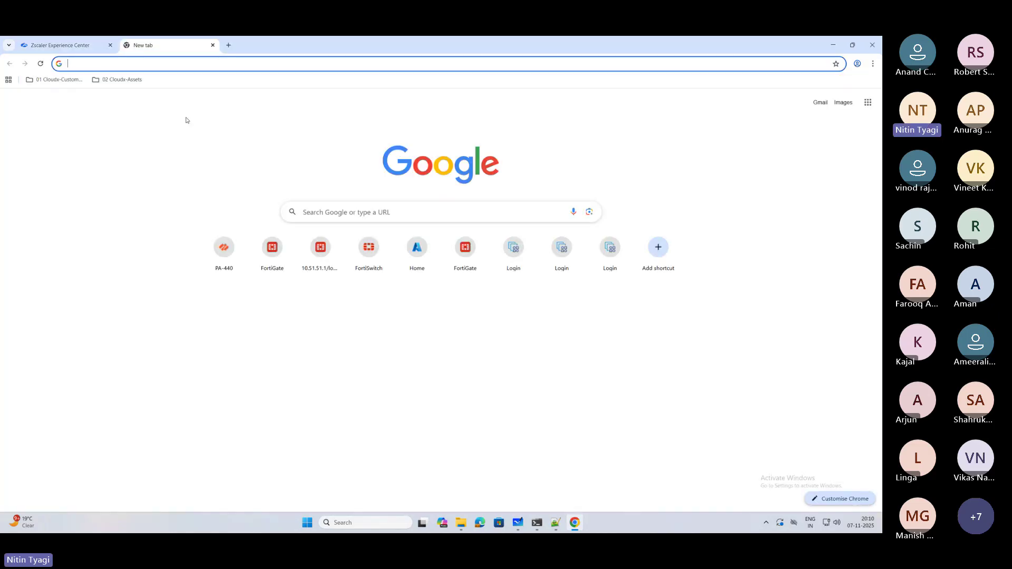